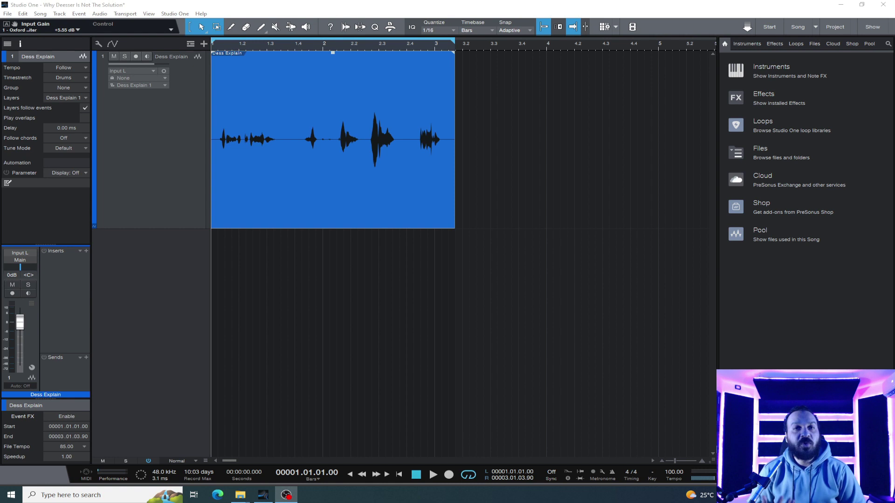
Audition the untreated vocal and insert the Lindell 902 De-esser on the Dess Explain track, moving its window clear of the clip.
key(space)
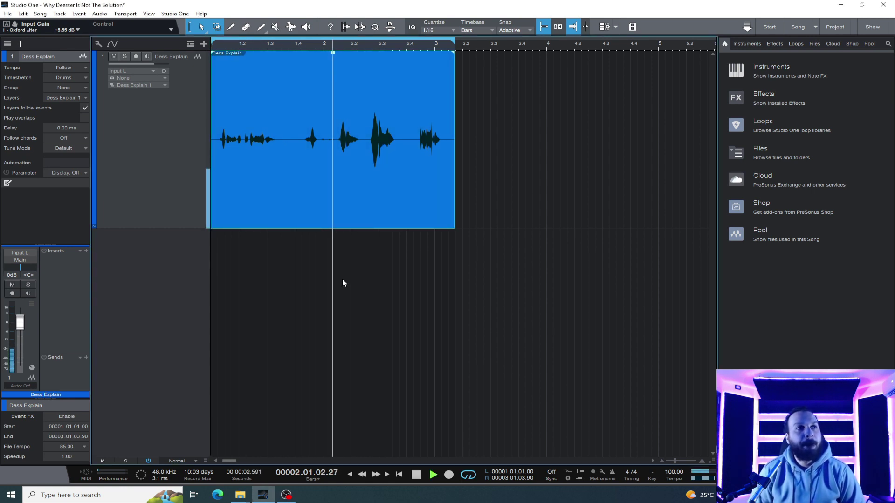
key(space)
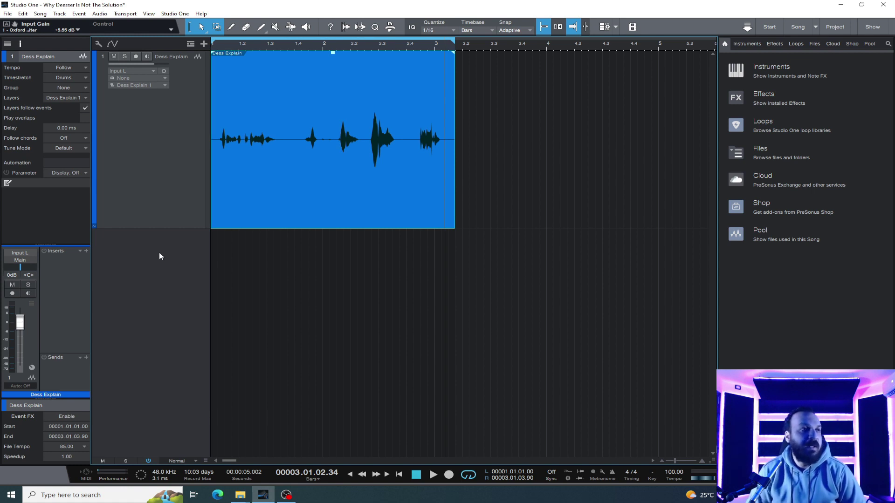
click(86, 251)
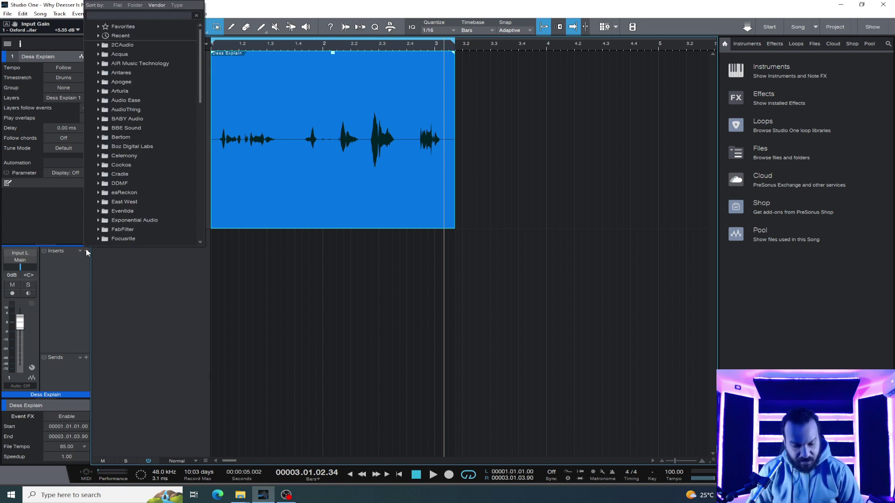
text(lind)
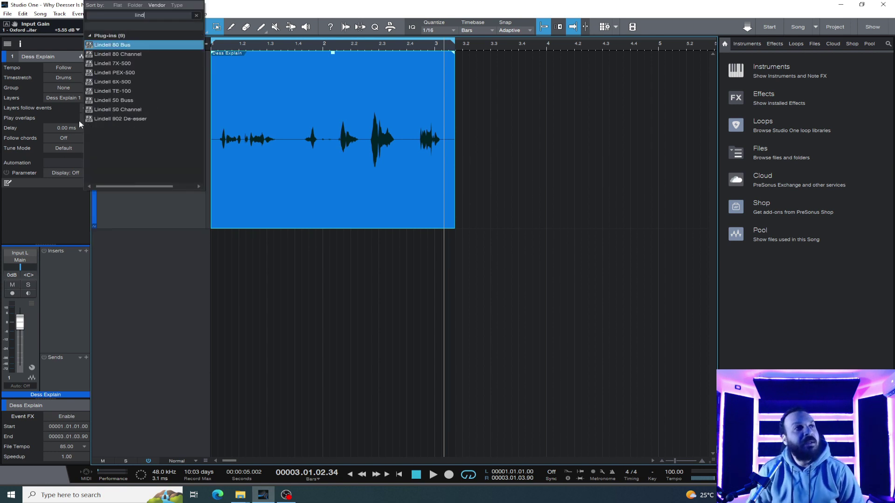
click(133, 119)
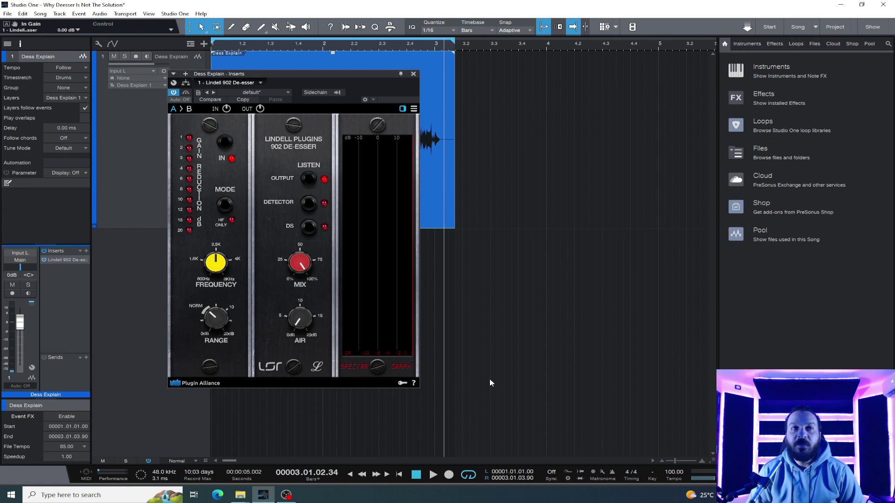
drag(334, 73, 624, 50)
Play the vocal from the start through the de-esser and bypass the plug-in to compare the sound.
key(Home)
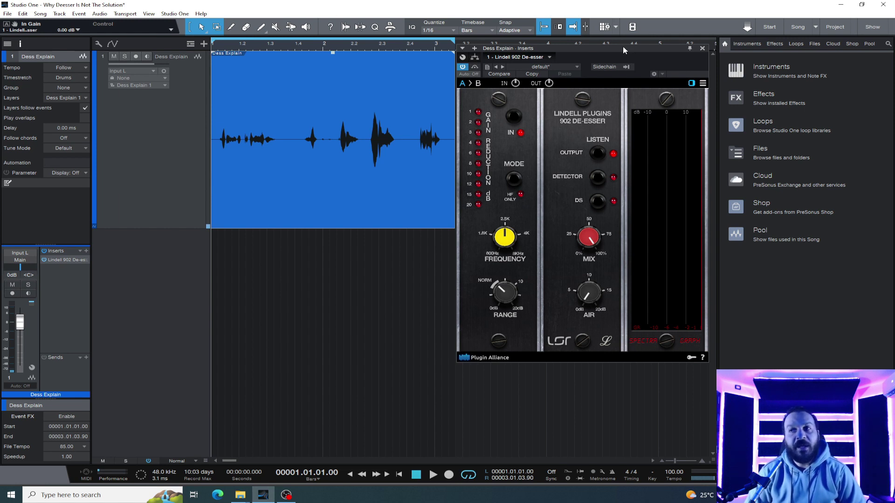
key(space)
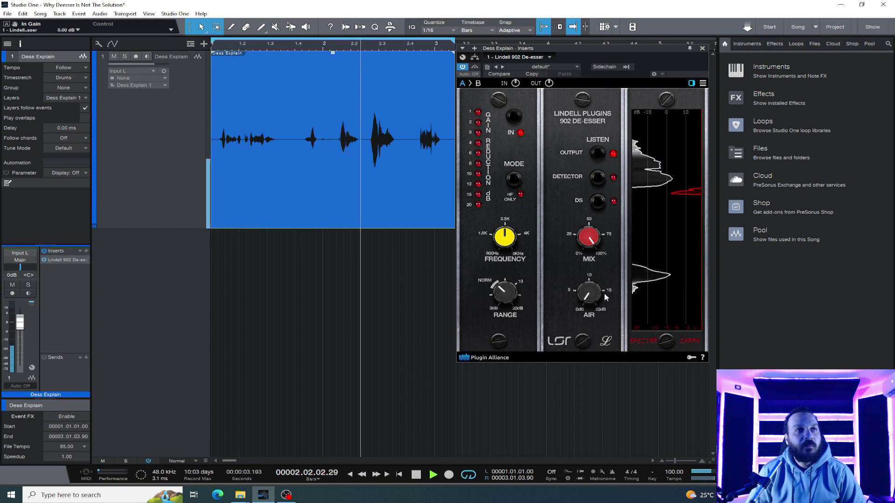
click(474, 66)
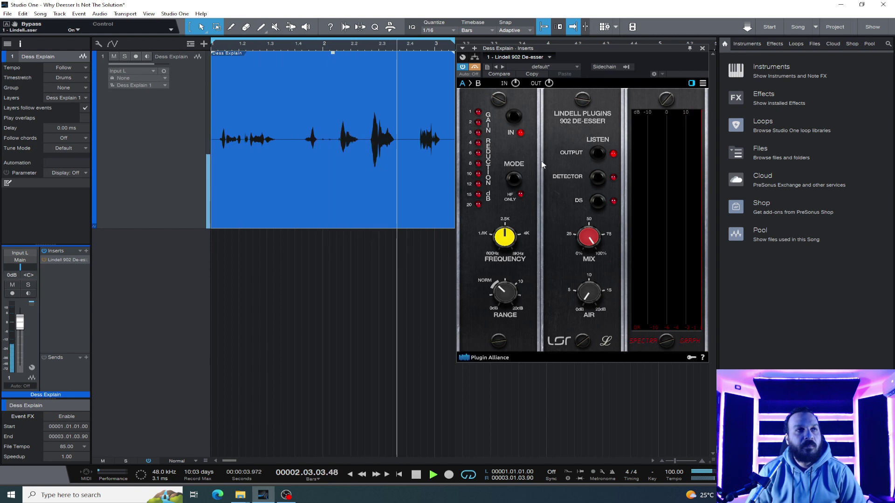
key(space)
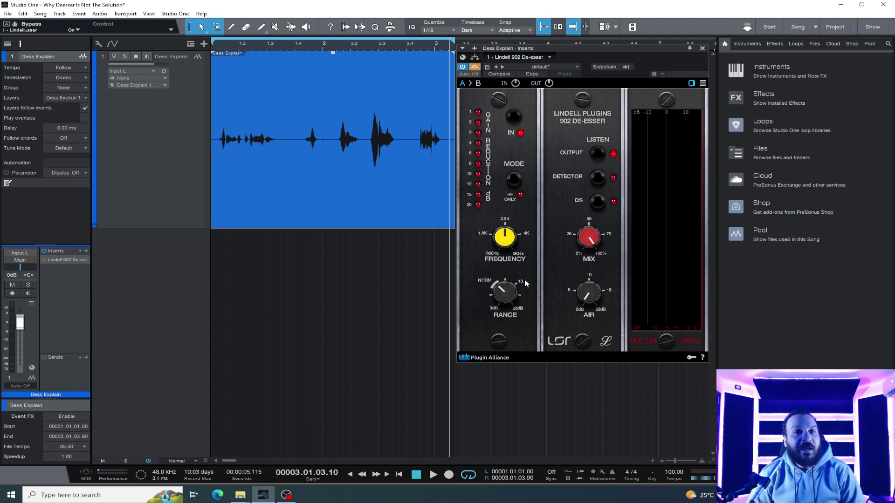
Enlarge the waveform display and replay the vocal from the start, comparing the de-esser active and bypassed.
click(371, 146)
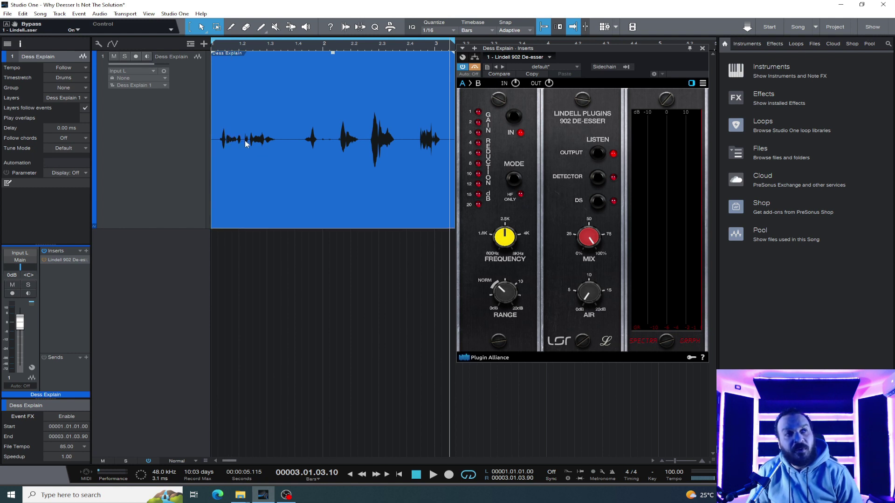
click(224, 136)
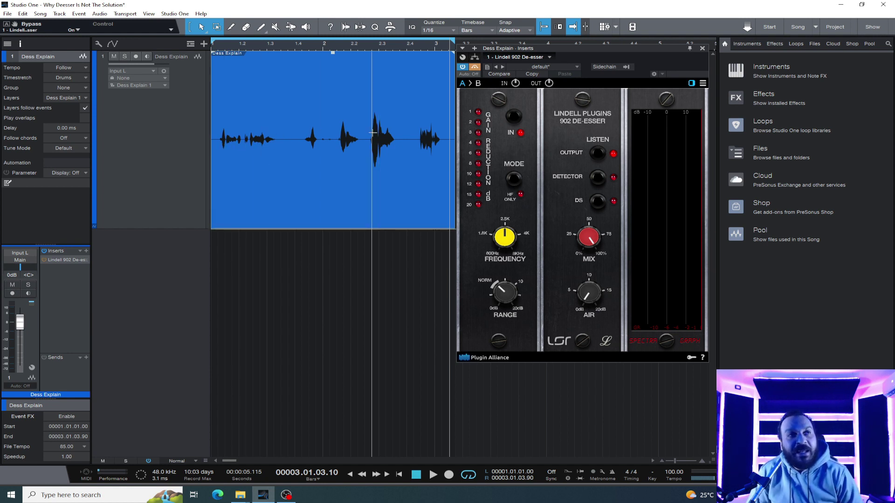
key(comma)
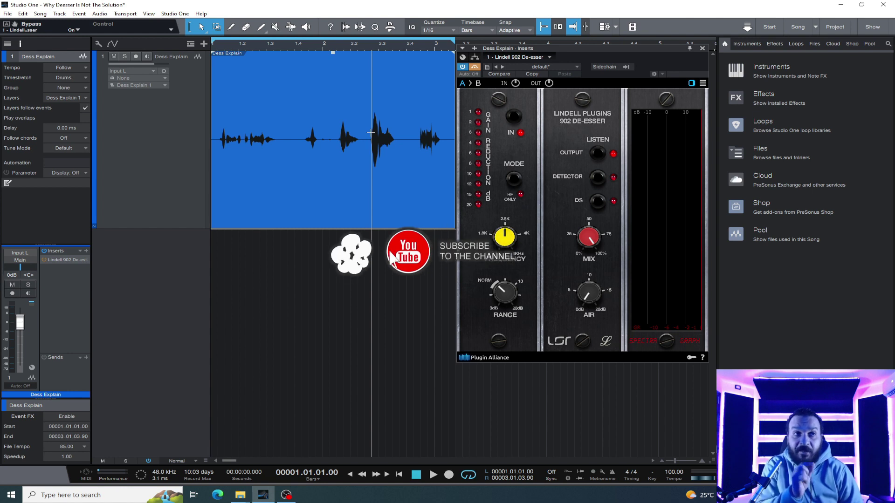
drag(714, 464, 711, 450)
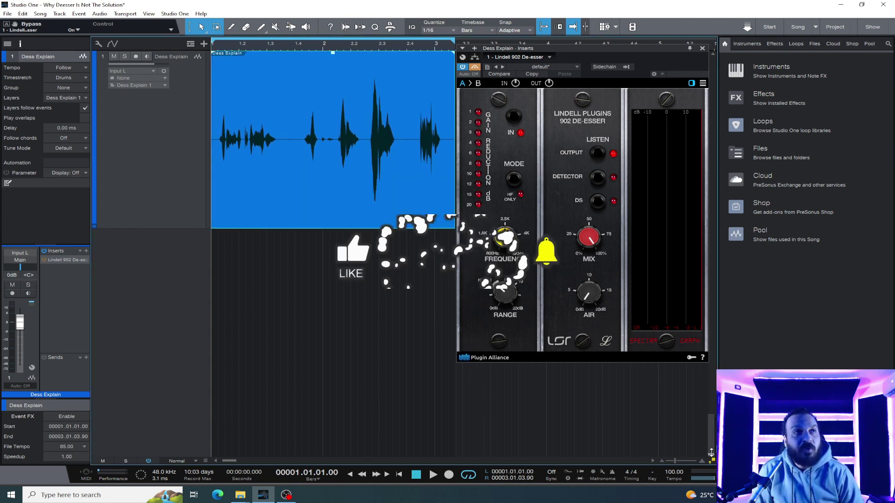
key(space)
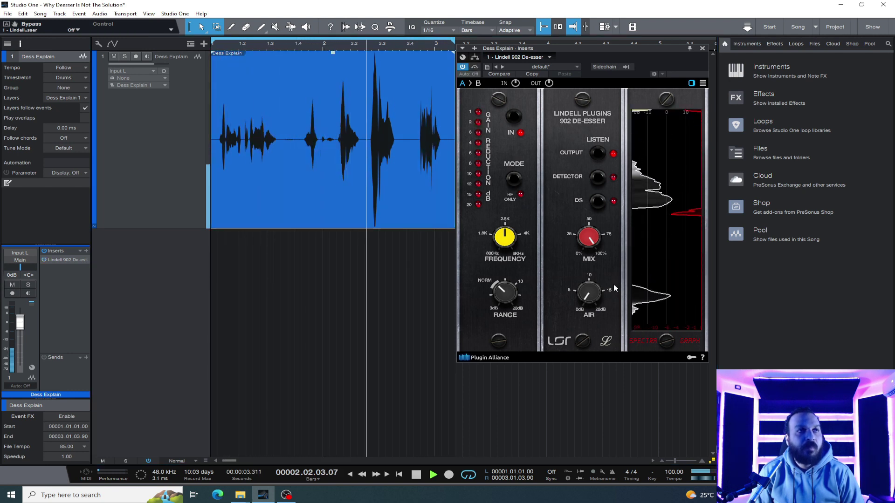
click(475, 68)
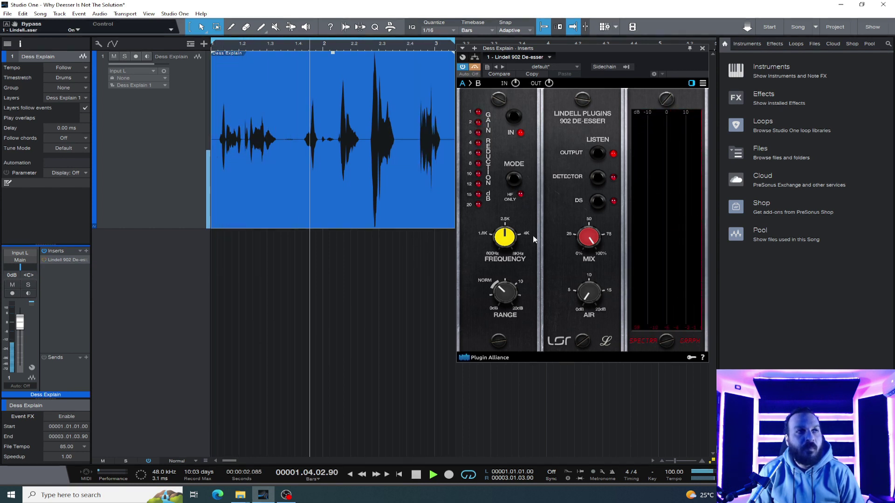
key(b)
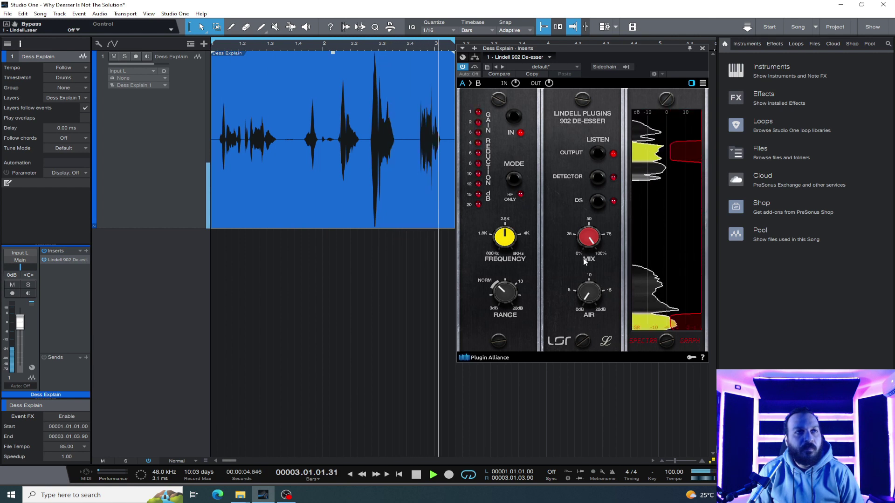
key(space)
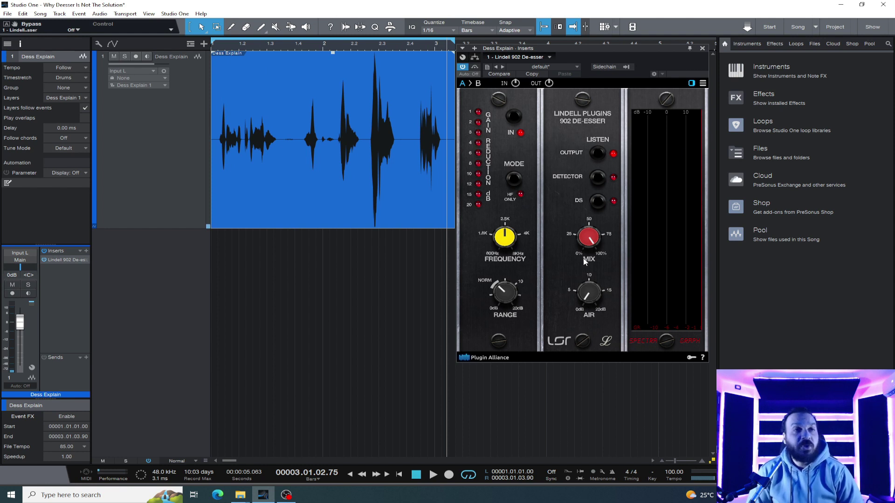
Raise the de-esser's Range to about 10.84 dB and compare the processed and bypassed vocal during playback.
drag(507, 294, 516, 273)
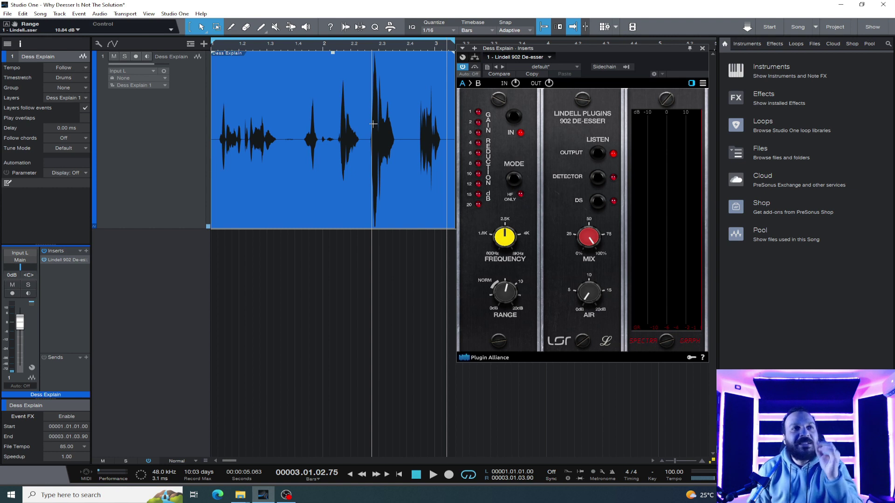
key(space)
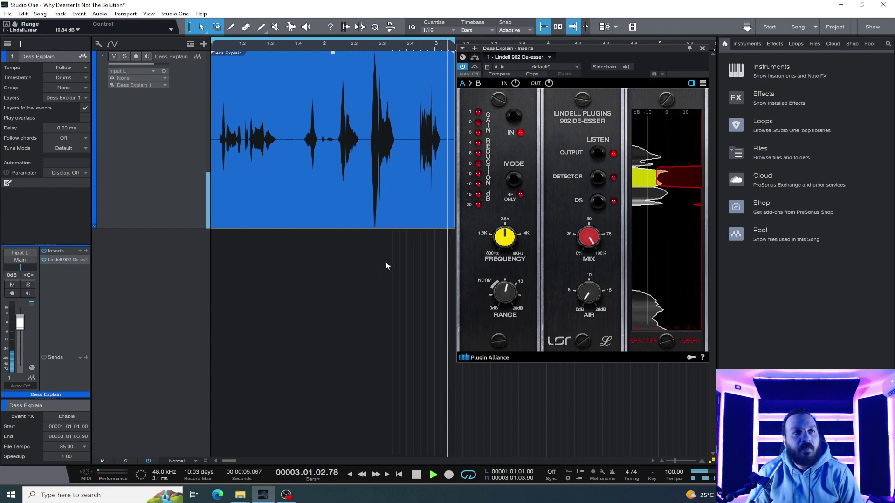
key(space)
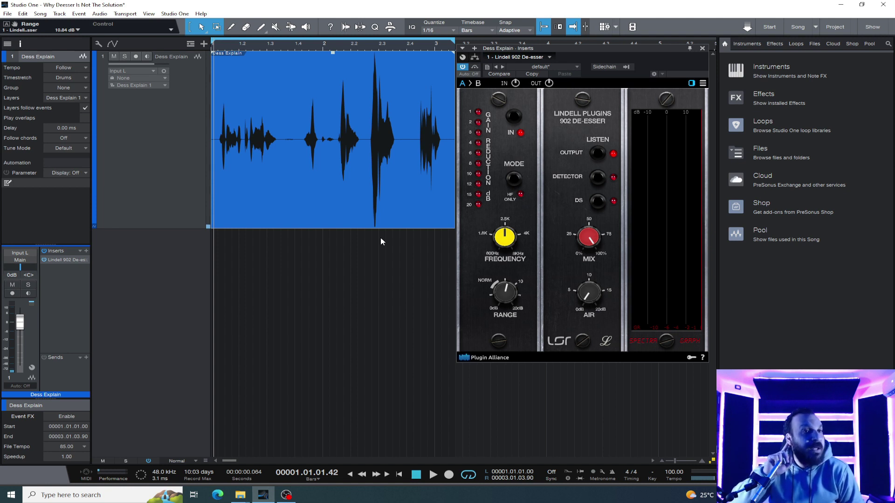
key(space)
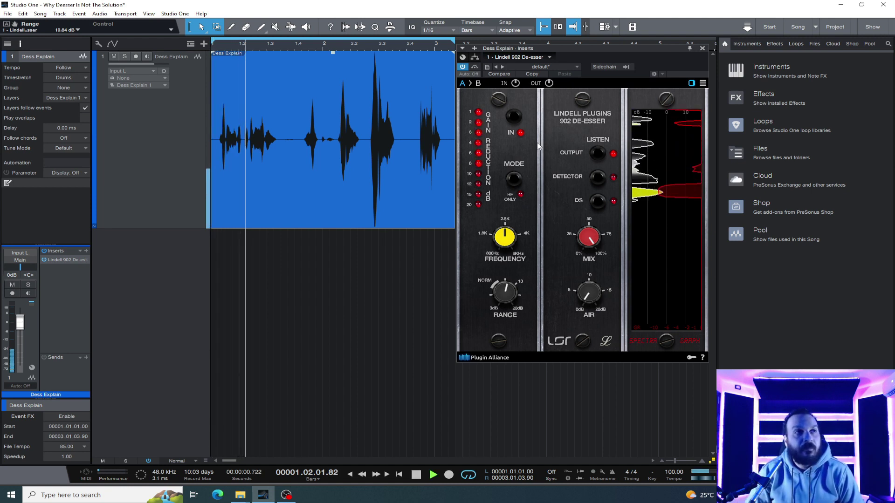
click(474, 69)
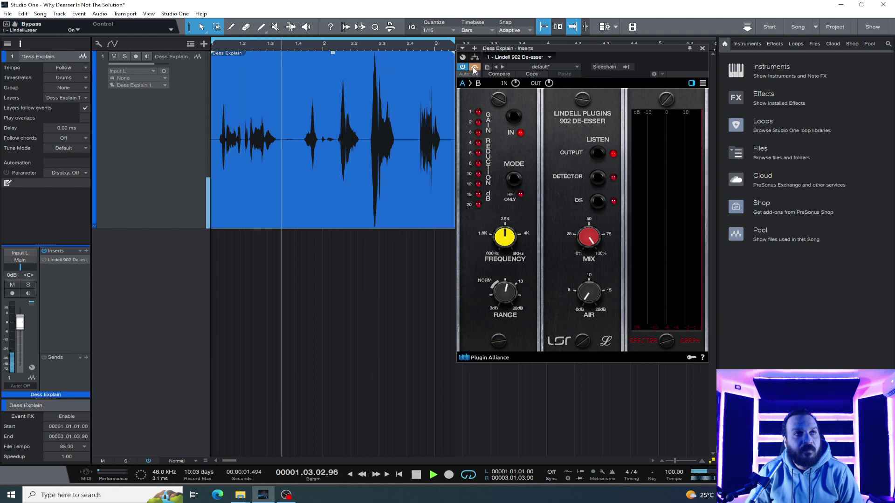
click(475, 69)
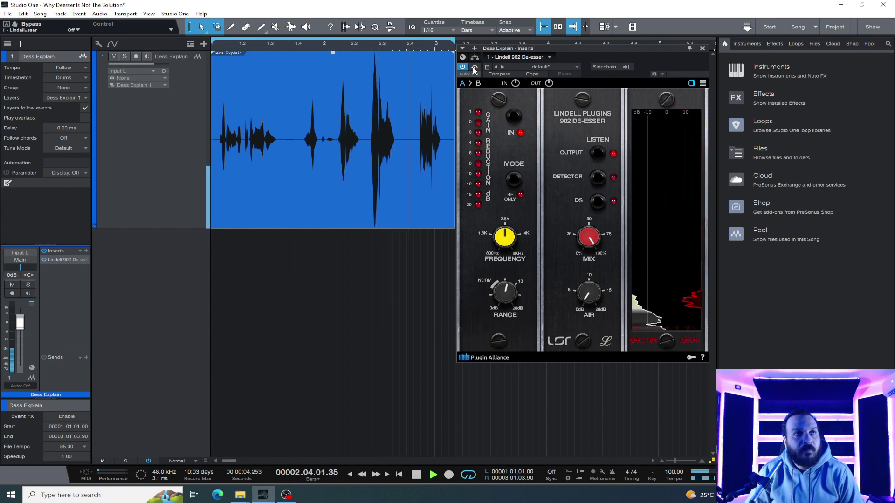
key(space)
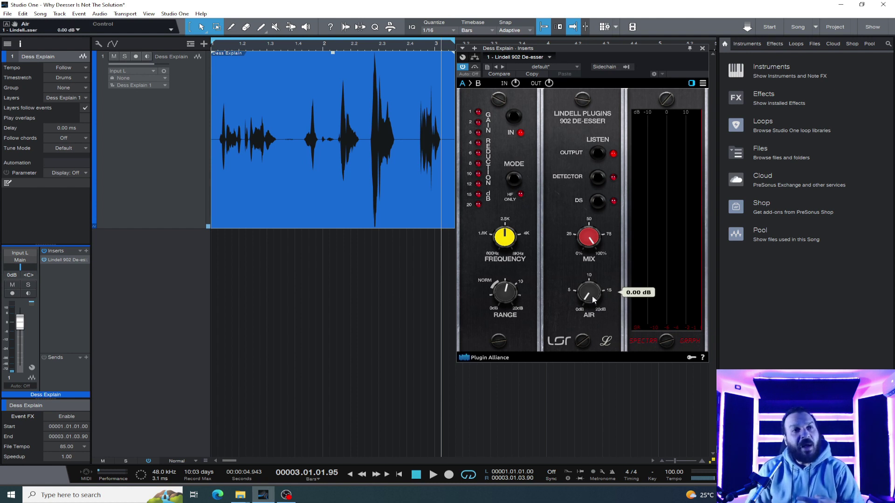
Raise the de-esser's Air to about 4.80 dB and deactivate the plug-in insert.
drag(594, 299, 592, 274)
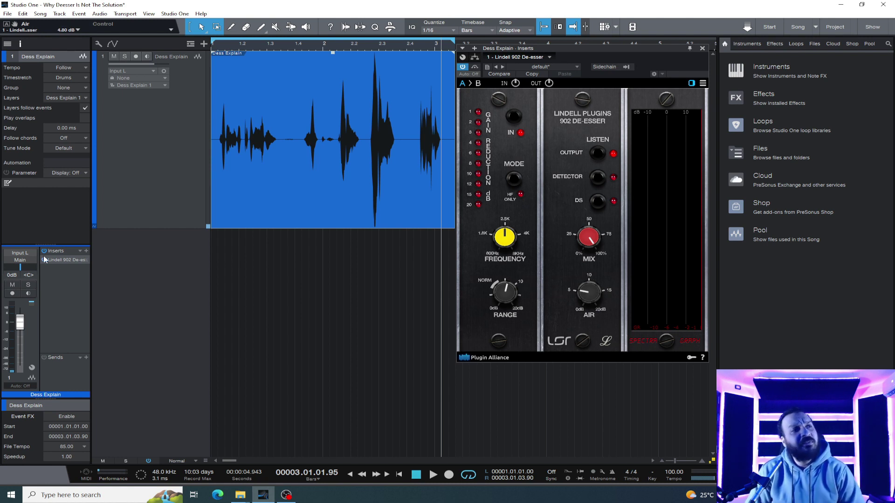
click(44, 260)
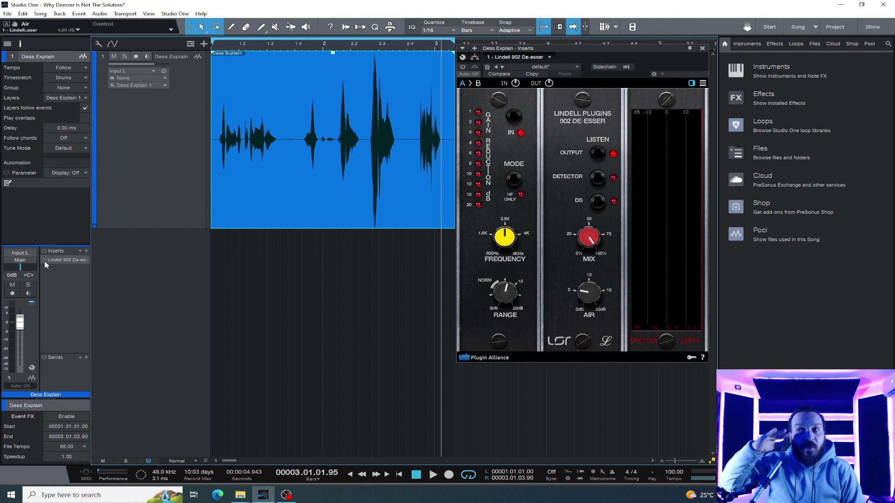
Enable the gain envelope on the Dess Explain clip and close the de-esser window.
right_click(259, 155)
click(318, 196)
click(226, 196)
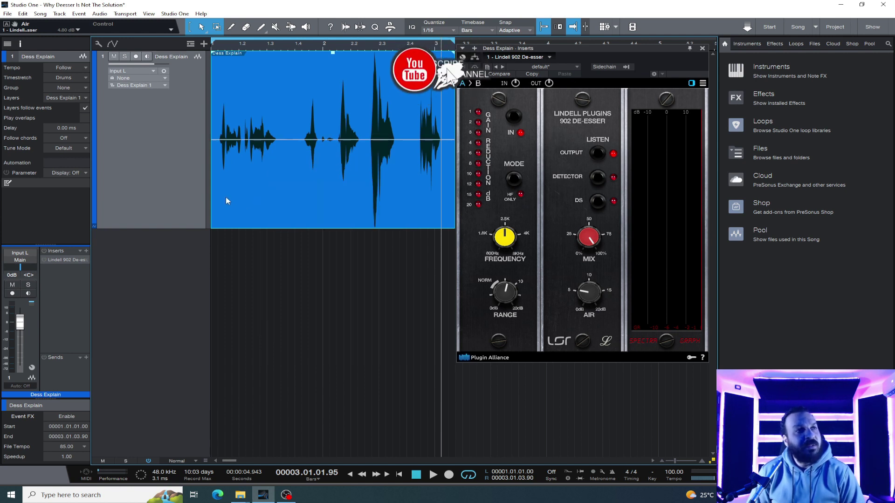
click(690, 49)
Turn off grid snapping and timeline autoscroll for free editing of the vocal clip.
scroll(220, 43, up, 5)
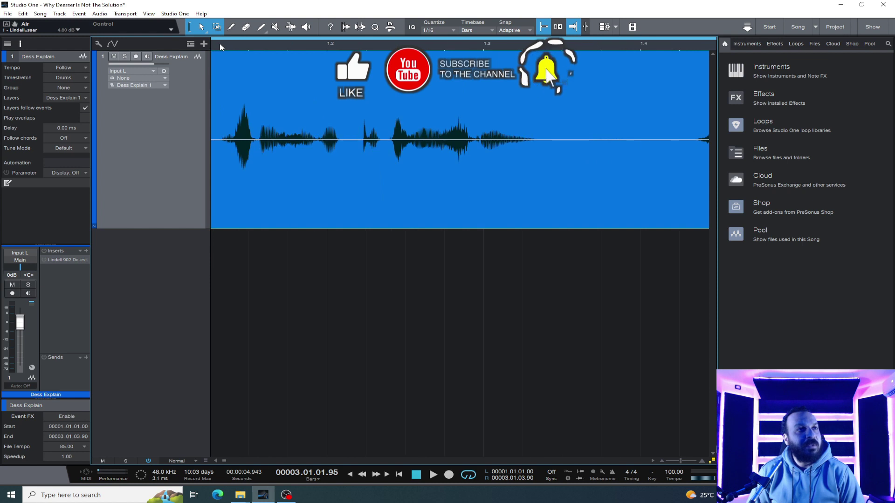
scroll(219, 43, down, 3)
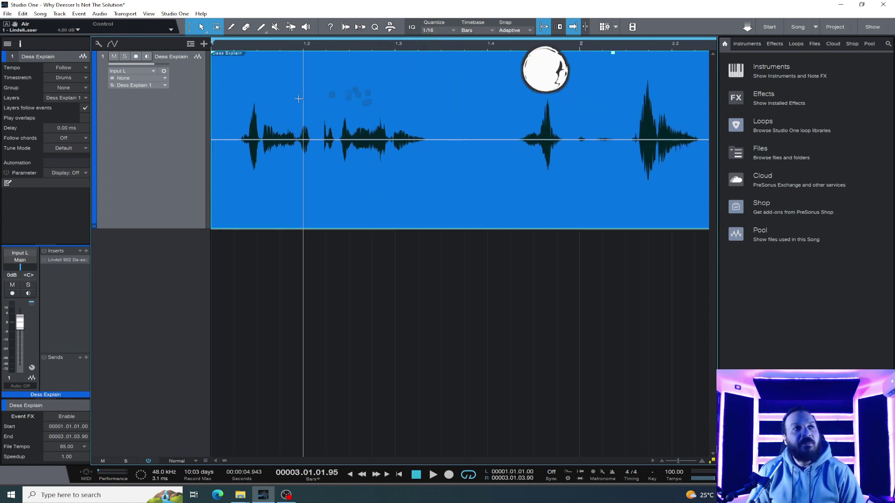
click(572, 28)
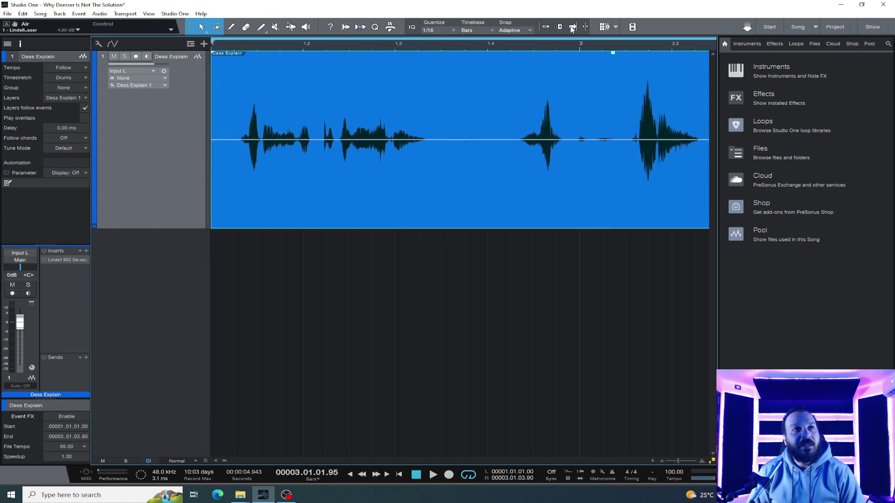
scroll(540, 45, down, 2)
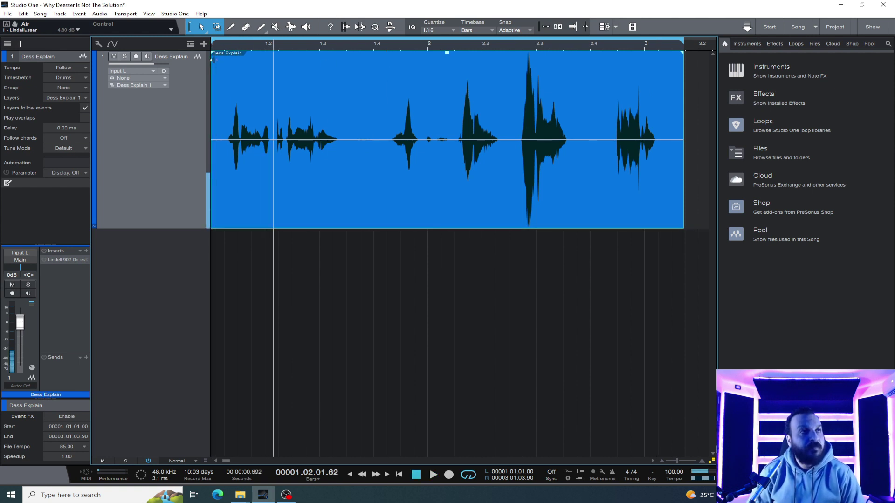
Select the first sibilant burst near the start of the clip and lower its gain envelope.
drag(221, 44, 222, 48)
drag(236, 93, 257, 93)
key(p)
drag(247, 53, 246, 90)
key(w)
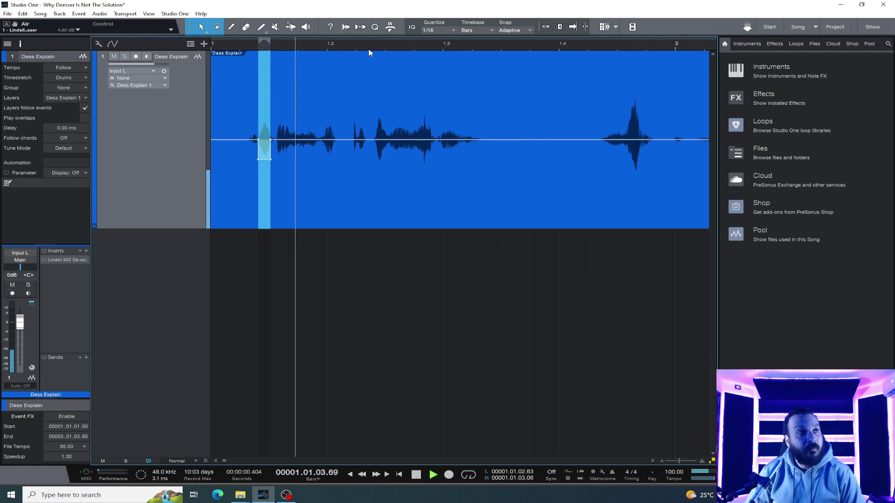
Play on to the next sibilant, just before 1.3, and lower its gain envelope by about 5.2 dB.
key(space)
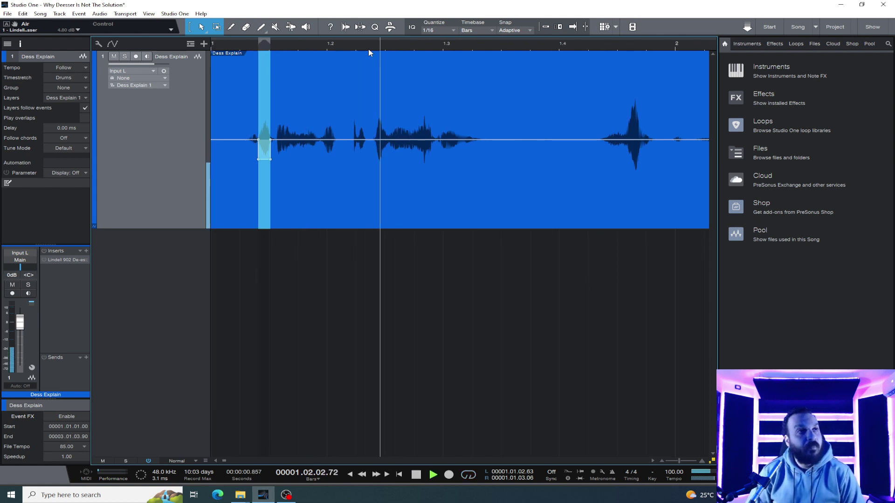
click(338, 46)
key(space)
click(393, 48)
key(e)
key(e)
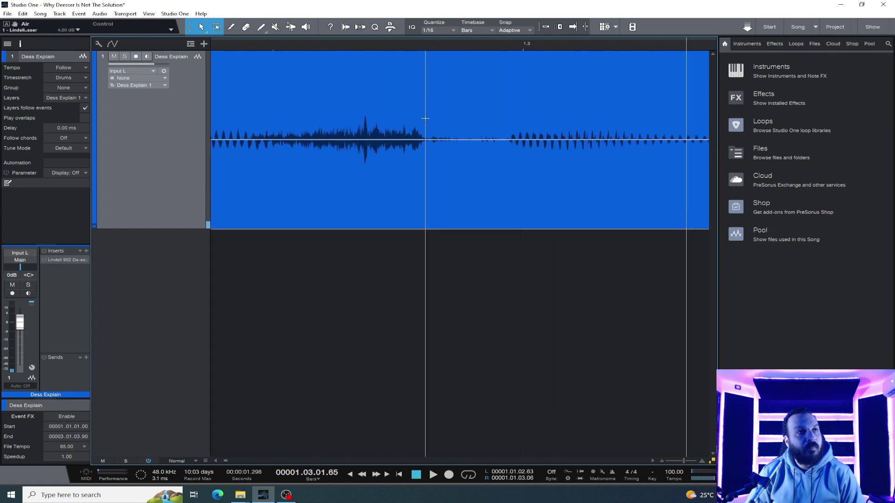
drag(428, 126, 262, 127)
drag(314, 88, 315, 96)
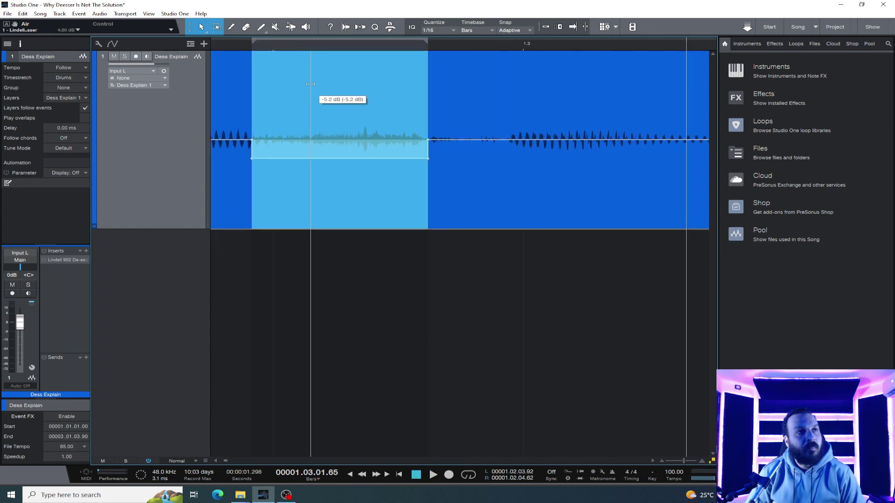
Play on to the loud sibilant just before 2.3, select it and lower its gain envelope.
key(w)
key(p)
key(space)
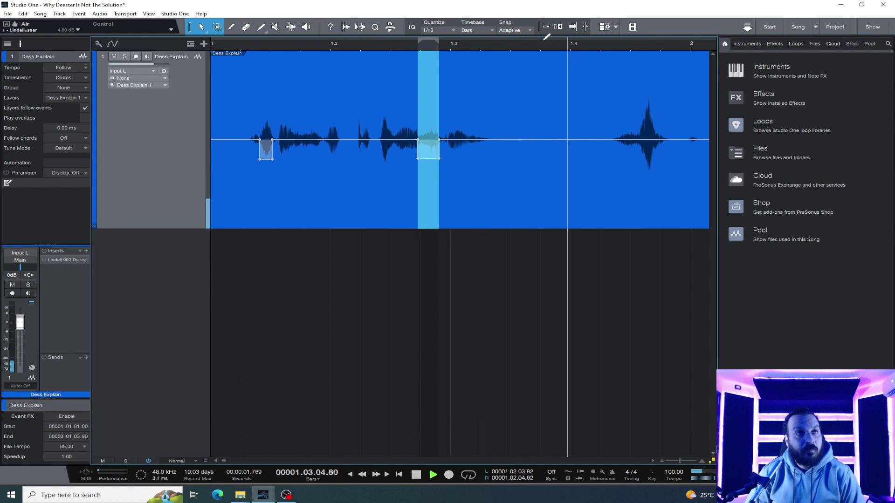
key(e)
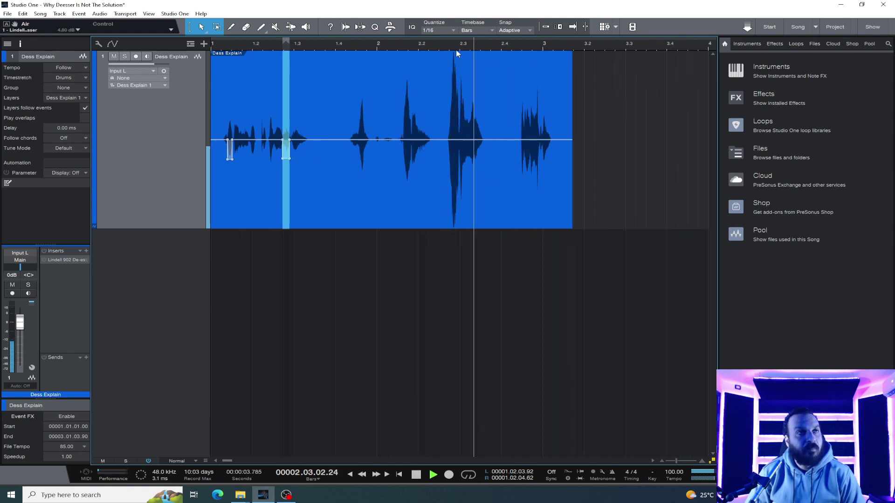
key(e)
key(space)
key(space)
click(487, 49)
key(space)
drag(369, 61, 420, 86)
key(w)
key(space)
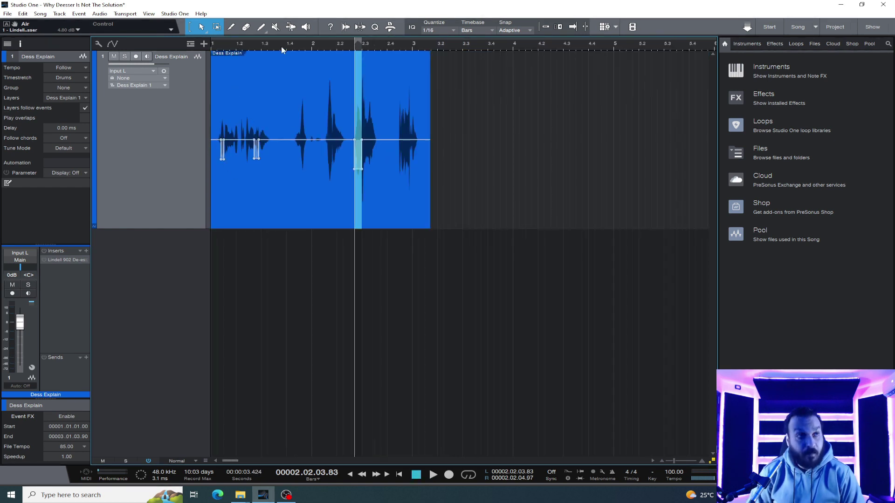
Audition the rest of the clip and lower the gain envelope on the sibilant just before bar 3.
key(space)
key(e)
key(space)
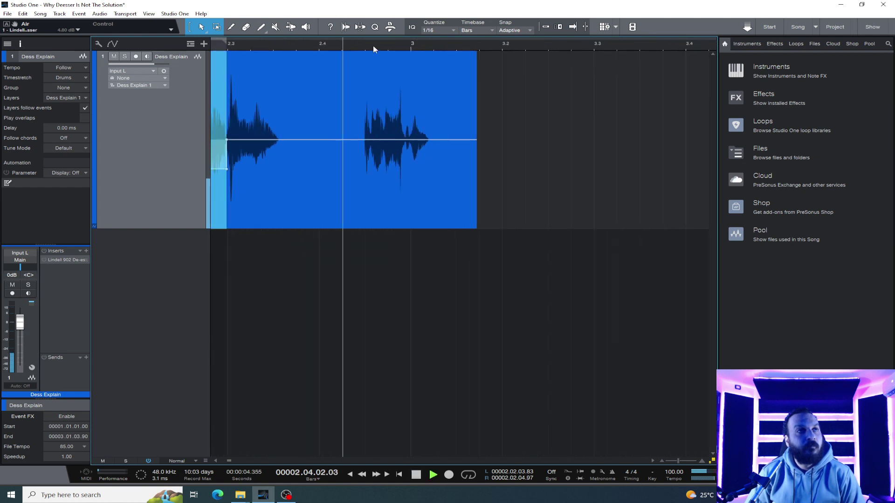
key(space)
key(e)
click(293, 46)
key(space)
key(space)
click(309, 45)
click(404, 46)
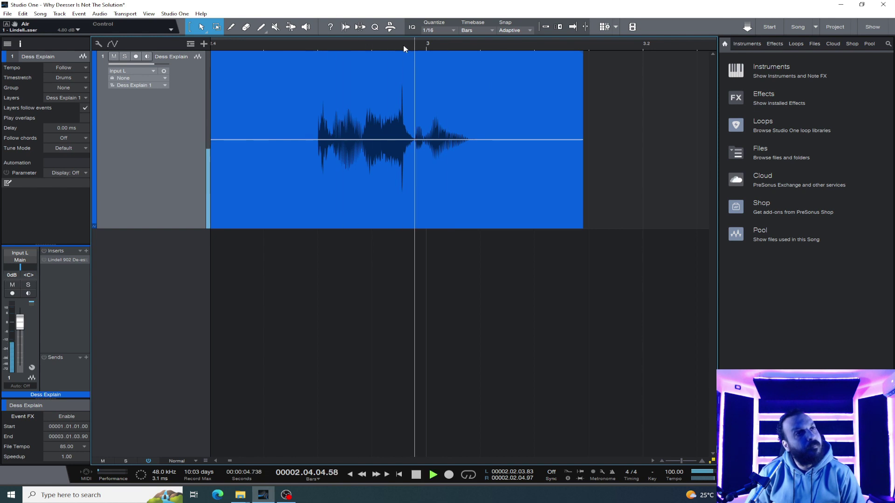
key(e)
drag(422, 65, 340, 66)
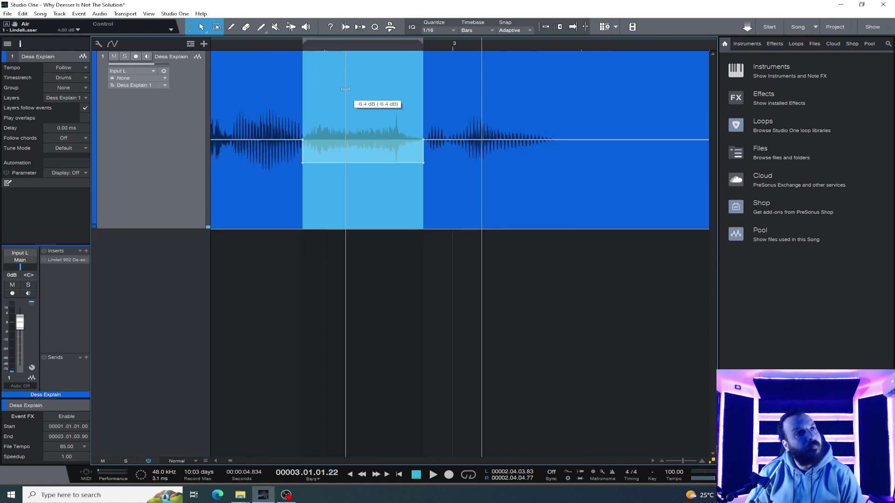
Lower the gain envelope slightly on the short sibilant that opens the last word of the clip.
key(w)
key(e)
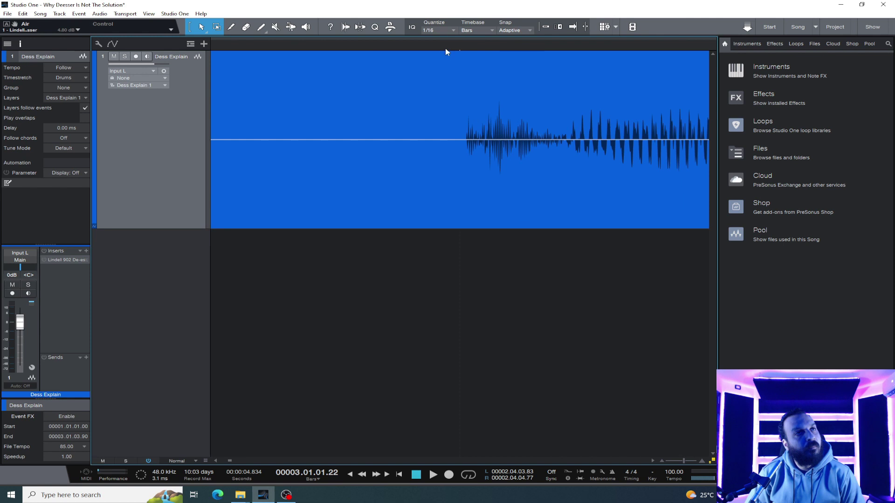
drag(568, 120, 456, 115)
key(w)
key(w)
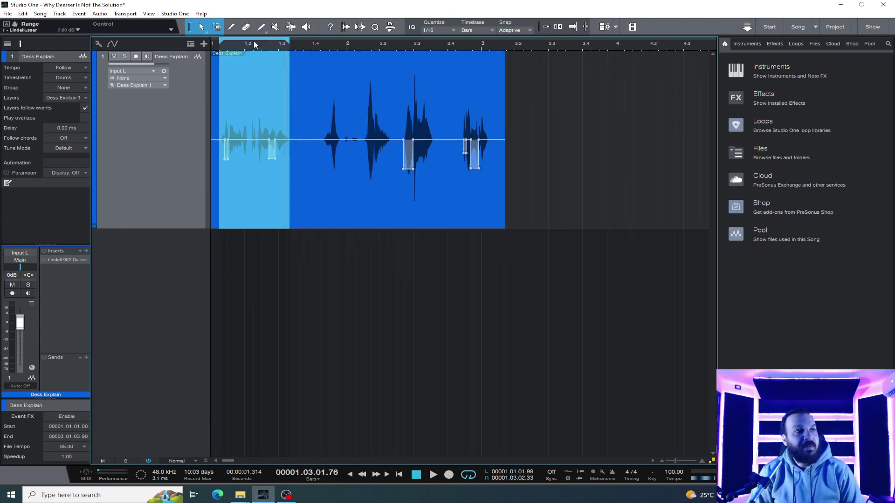
Audition the looped opening phrase, then cut the clip down to that phrase with its gain envelope hidden.
key(space)
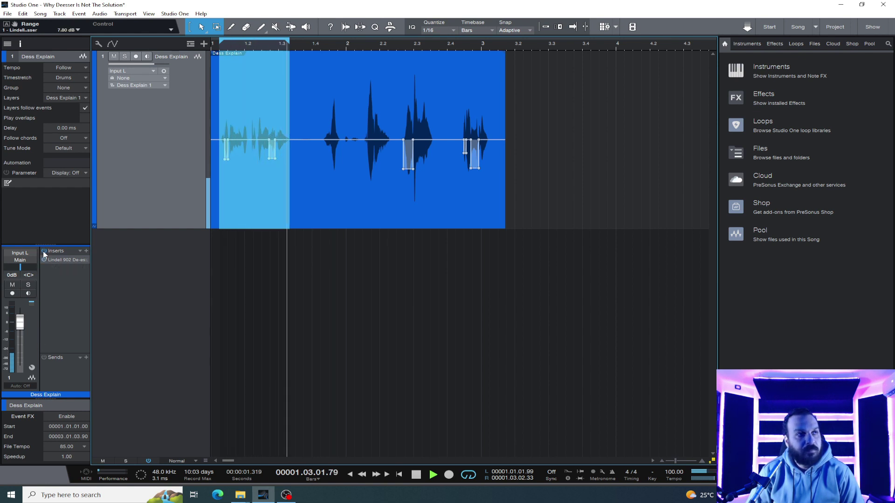
key(space)
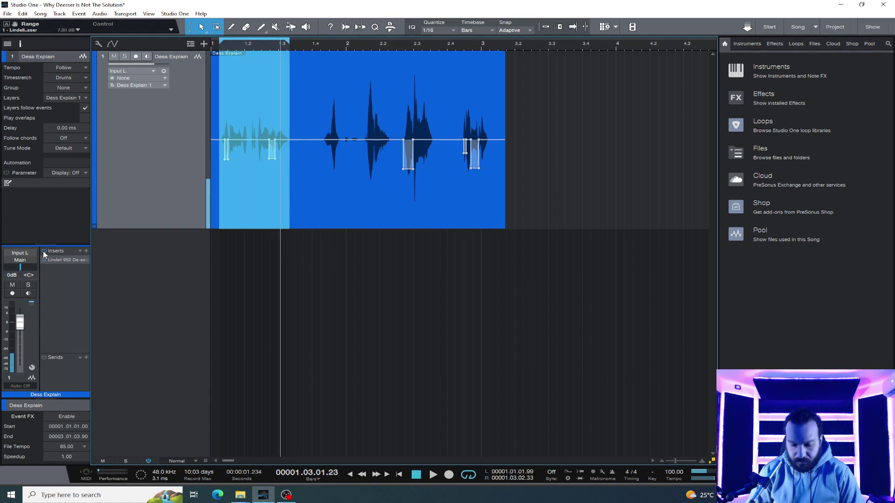
right_click(369, 190)
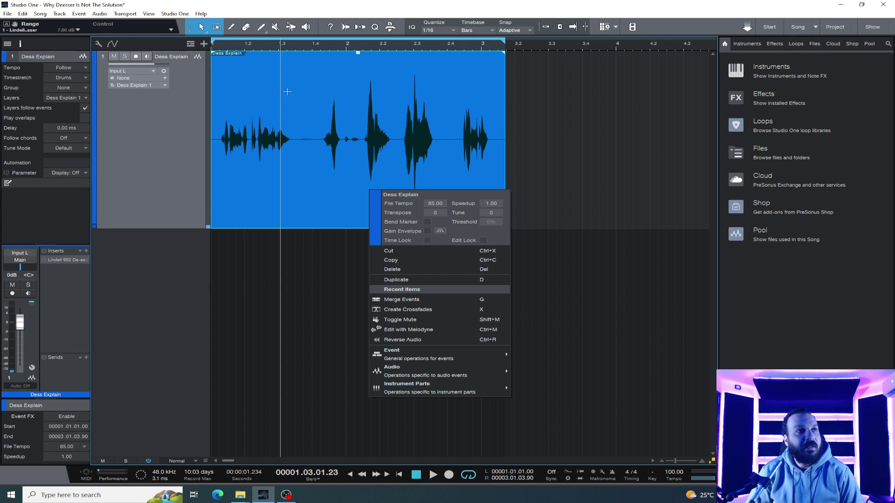
click(287, 92)
drag(290, 92, 226, 93)
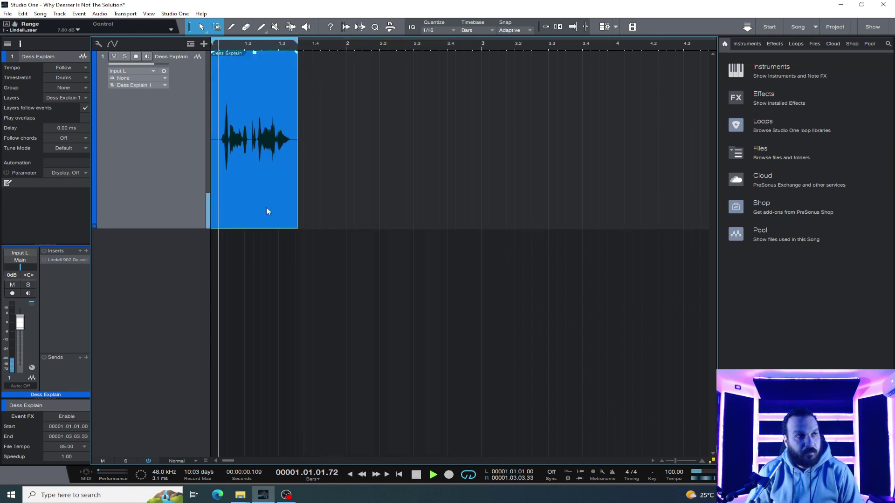
Show the gain envelope again and toggle its bypass during looped playback to compare the treated and untreated phrase, finishing with it bypassed.
right_click(266, 208)
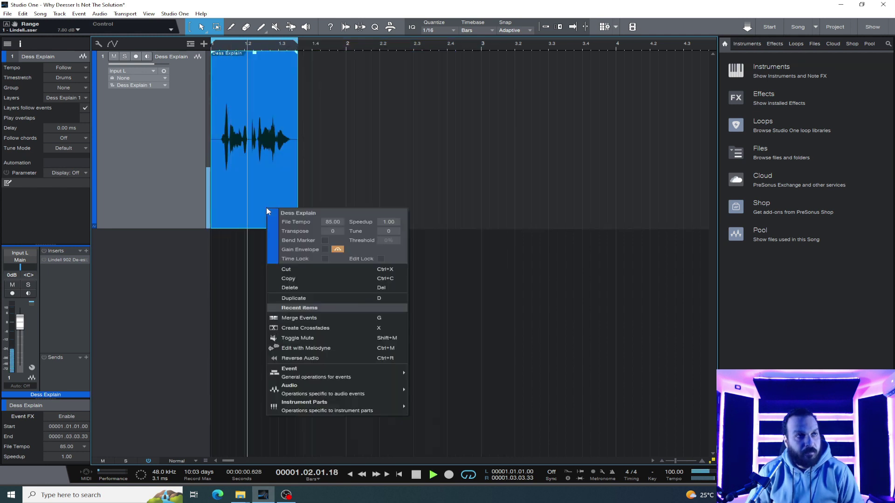
click(339, 250)
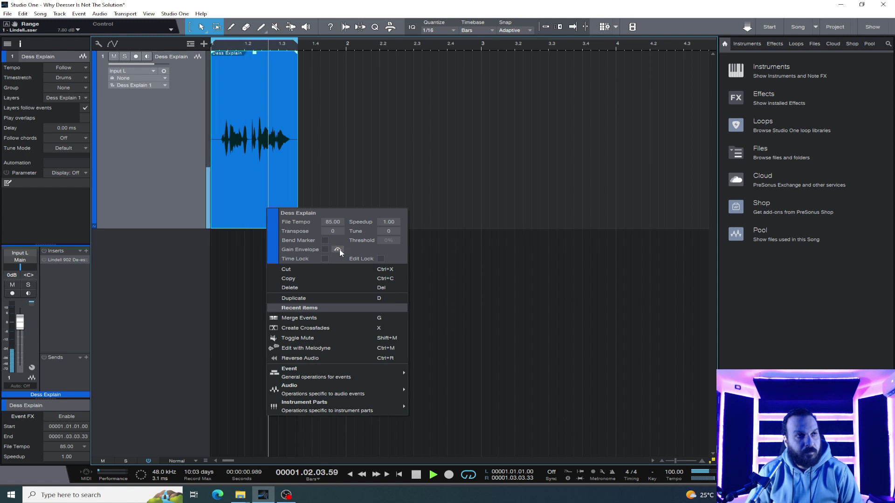
click(325, 250)
click(335, 250)
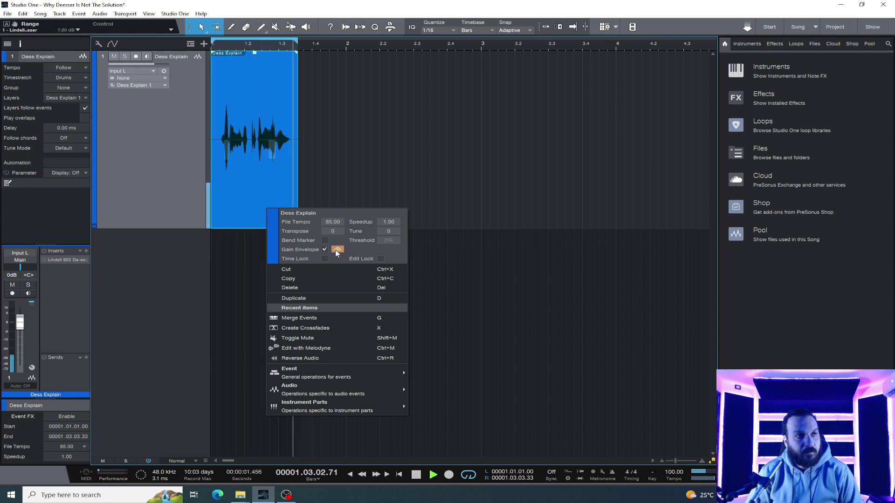
click(335, 250)
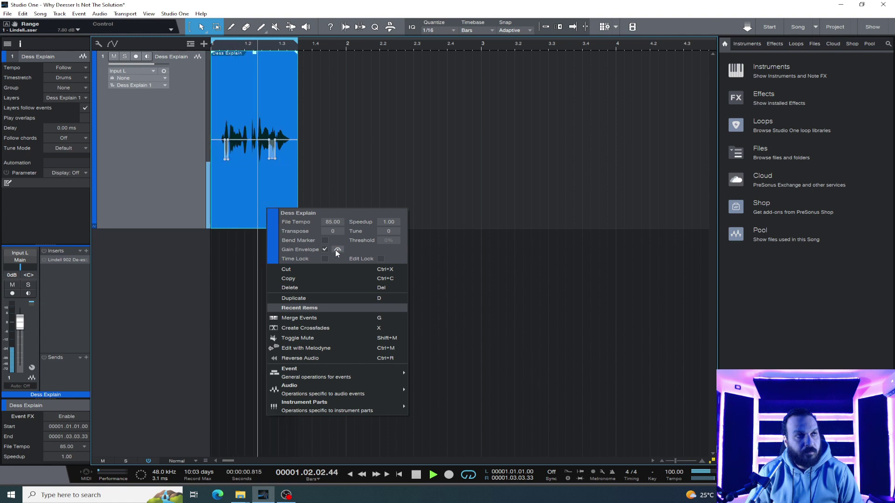
click(335, 249)
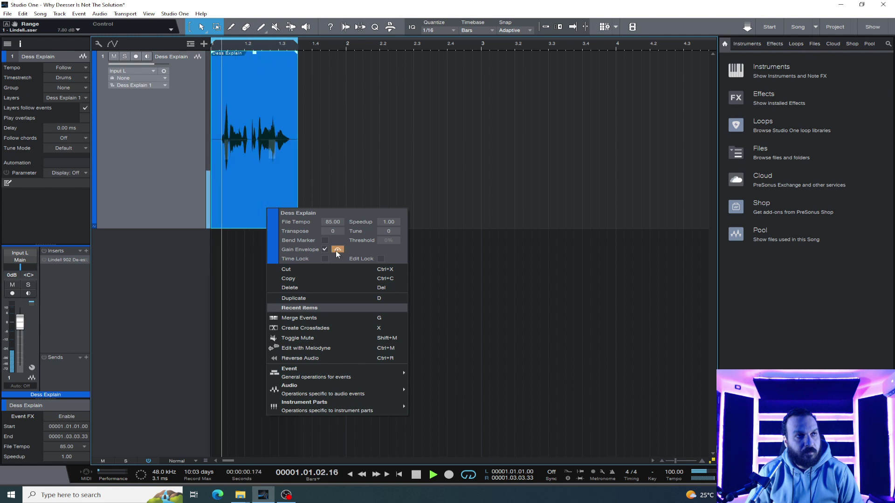
click(336, 250)
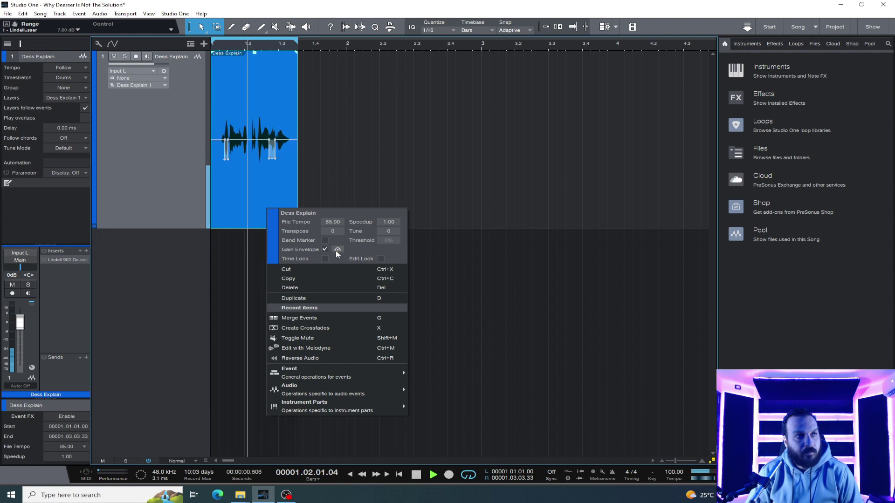
click(335, 251)
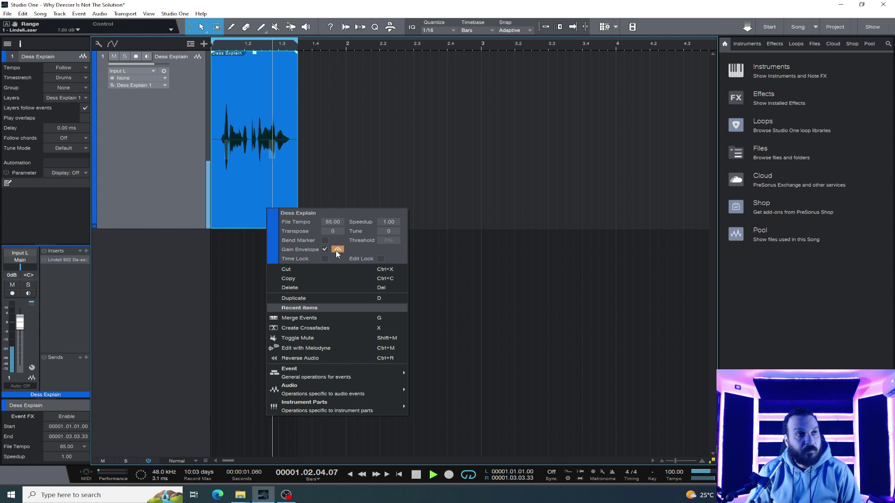
click(527, 4)
key(space)
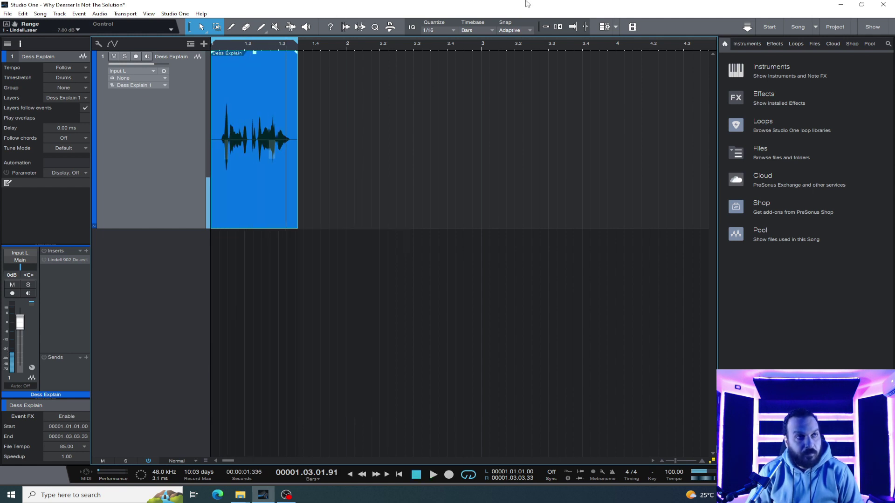